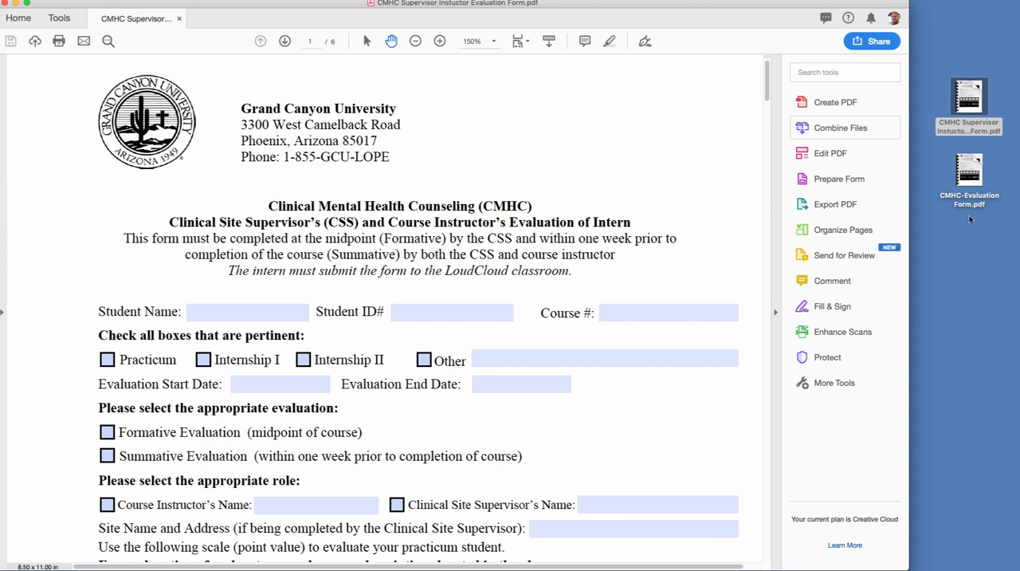
- Add the Compare Files and Stamp tools to the tool shortcuts and return to the open evaluation form
click(55, 22)
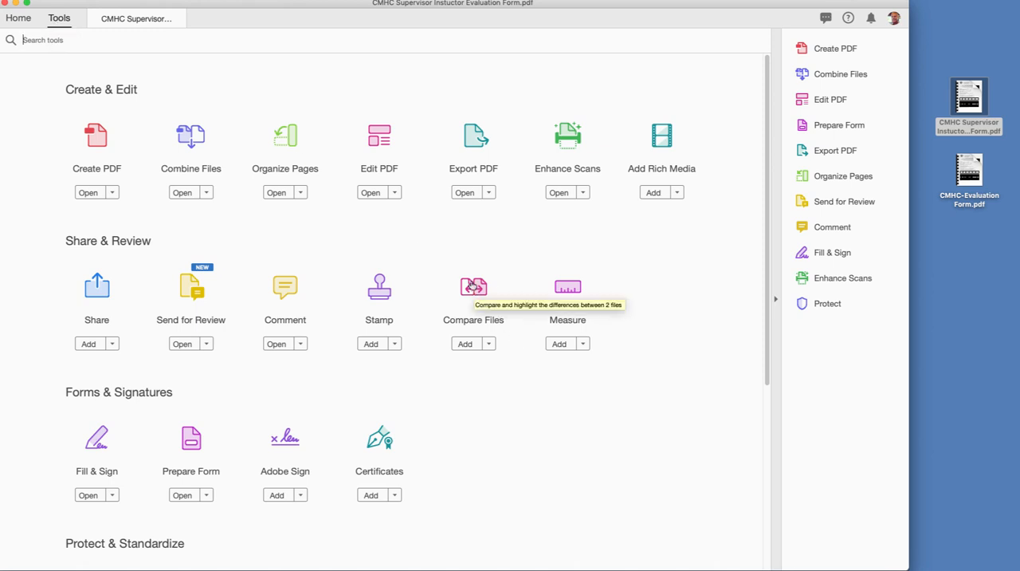
drag(475, 289, 839, 377)
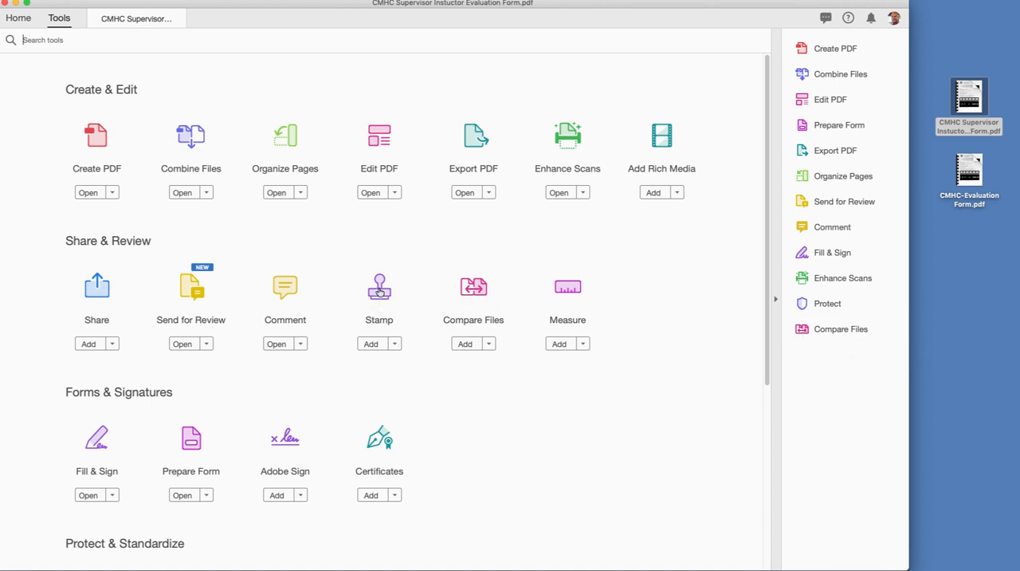
drag(380, 291, 565, 429)
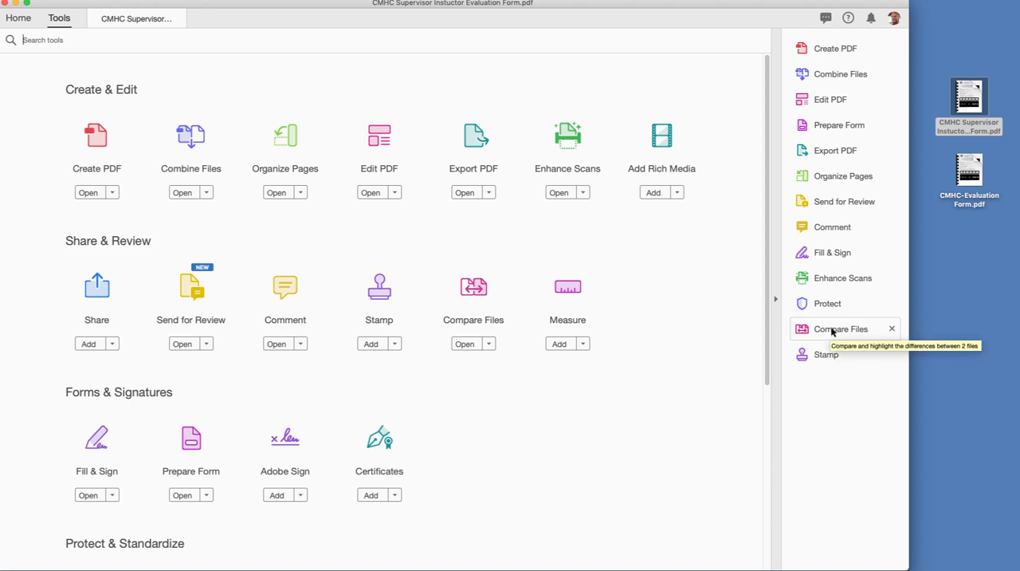
click(149, 21)
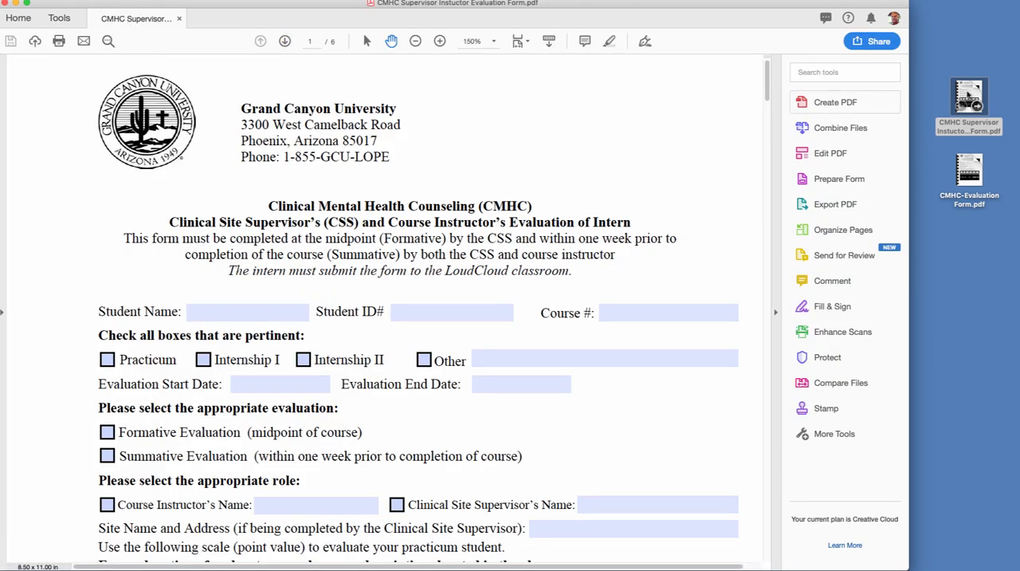
- Run a text-only comparison of the open form as the old file against CMHC-Evaluation Form.pdf as the new file
click(834, 386)
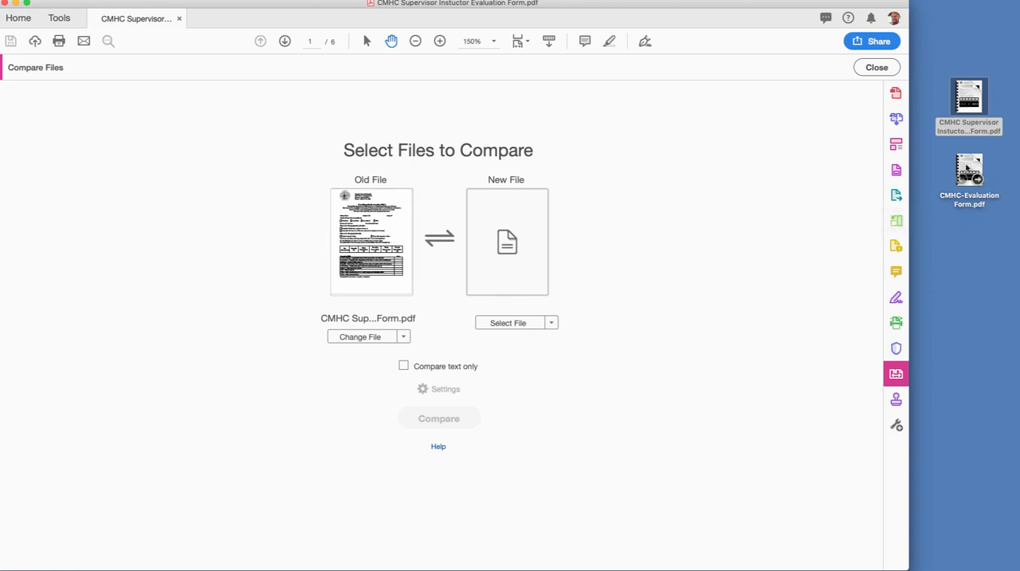
click(516, 323)
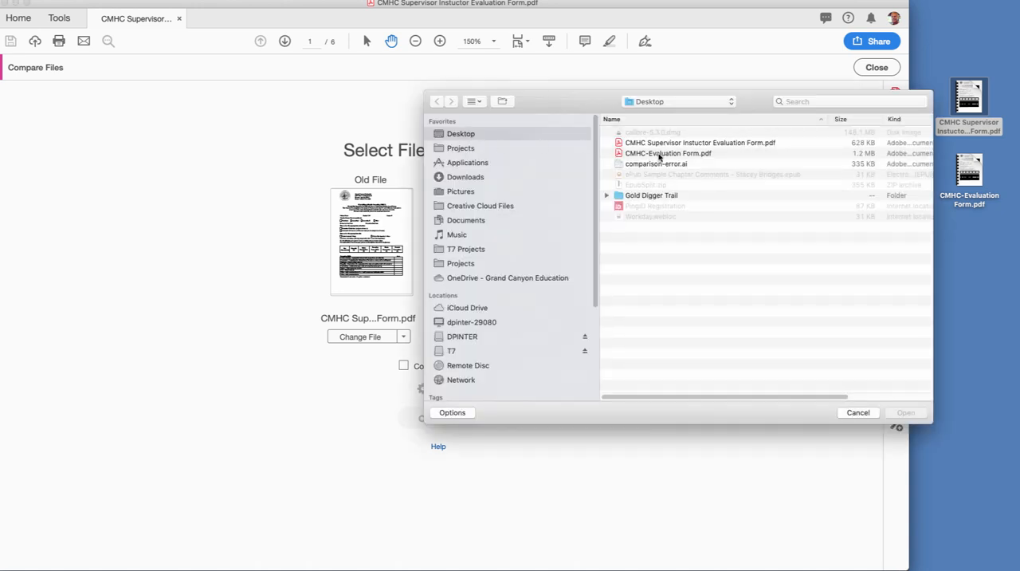
click(658, 155)
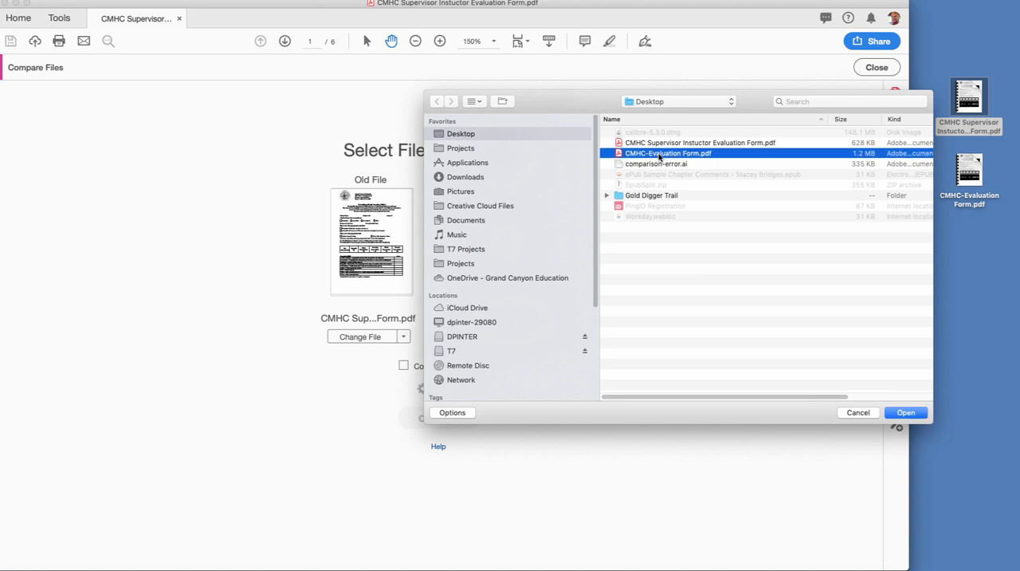
click(905, 413)
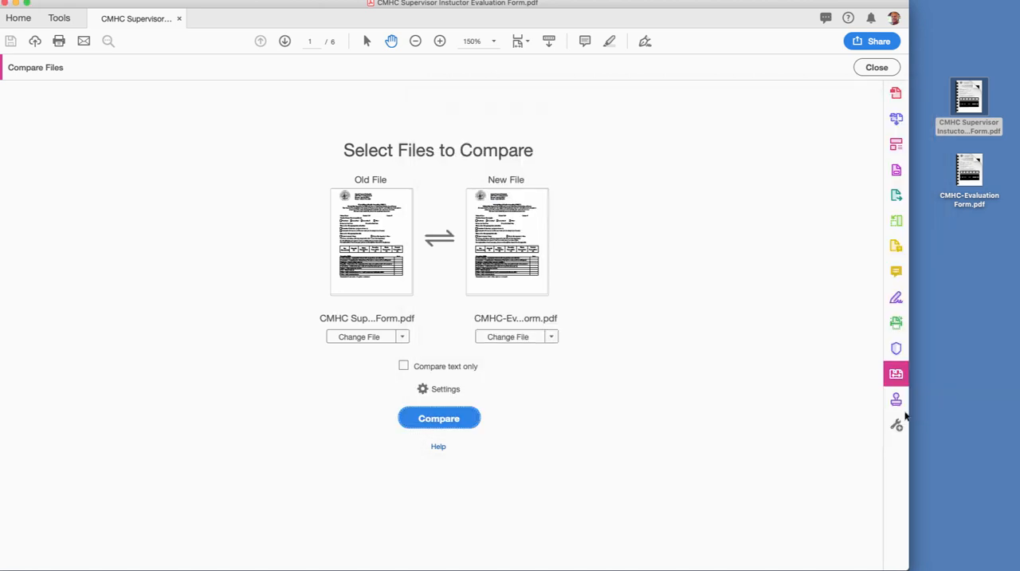
click(404, 366)
click(441, 420)
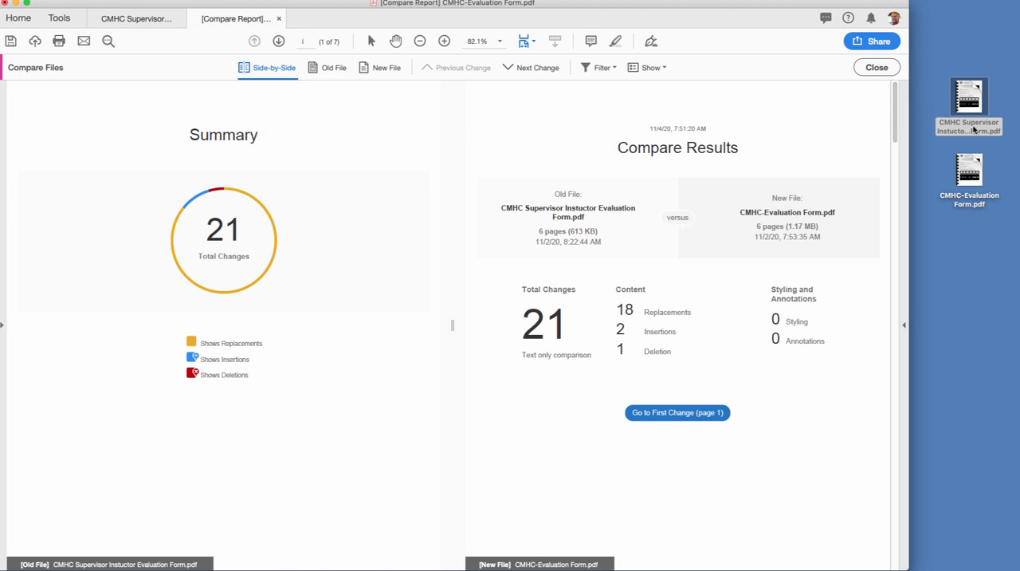
- Examine the comparison summary and the text replacements marked in the upper part of the form's first page
scroll(901, 144, down, 8)
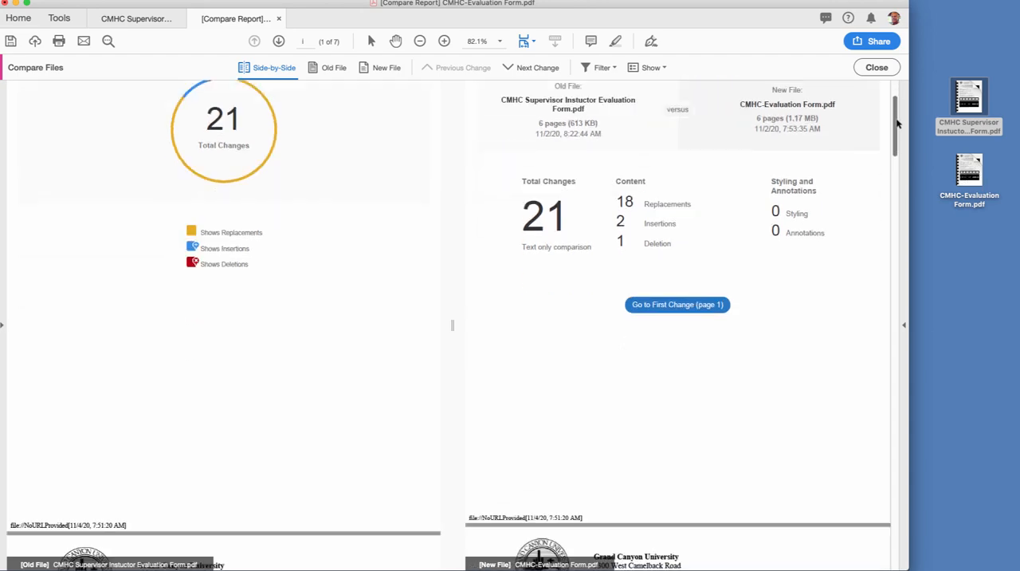
click(676, 121)
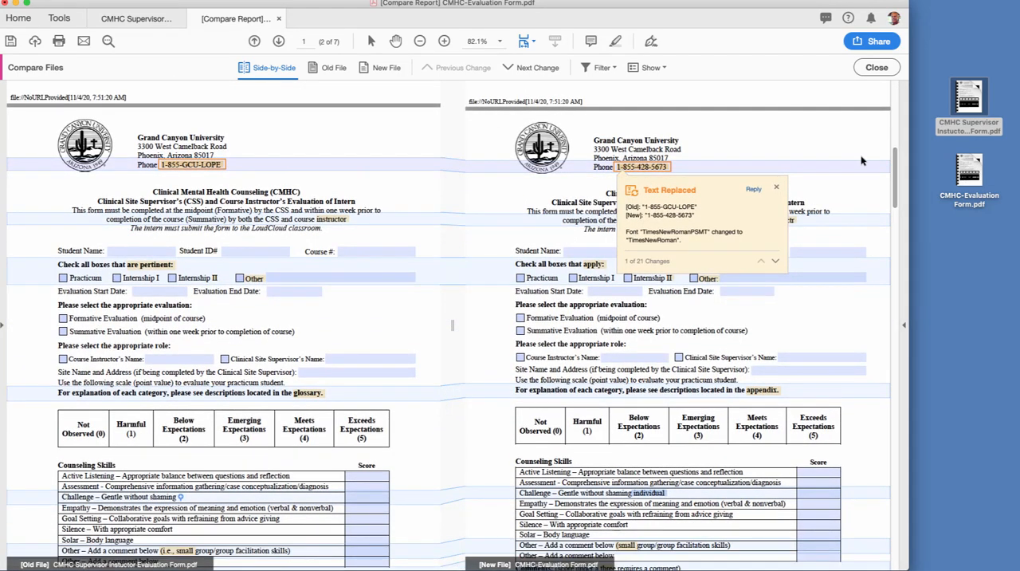
click(778, 188)
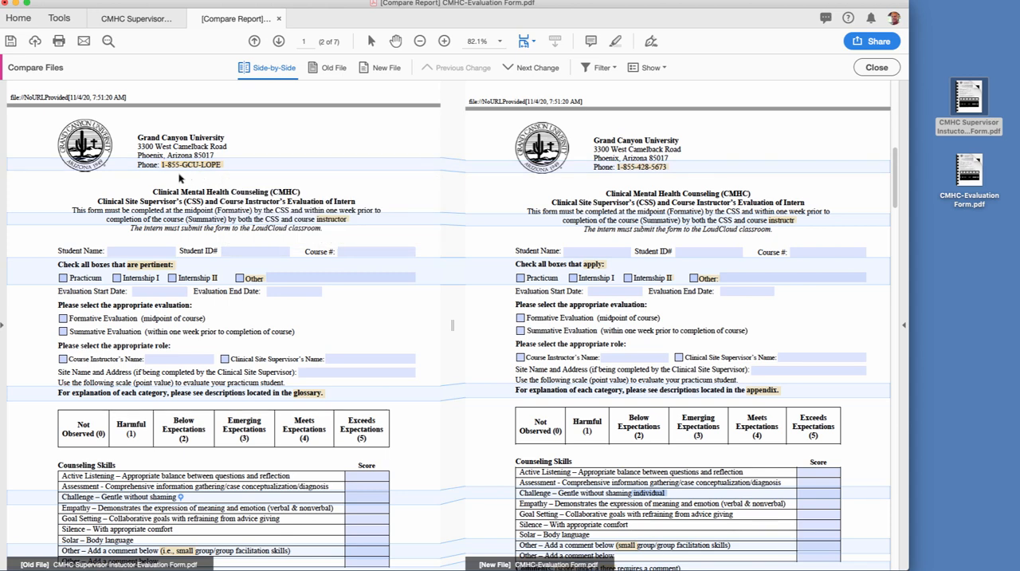
mouse_move(166, 174)
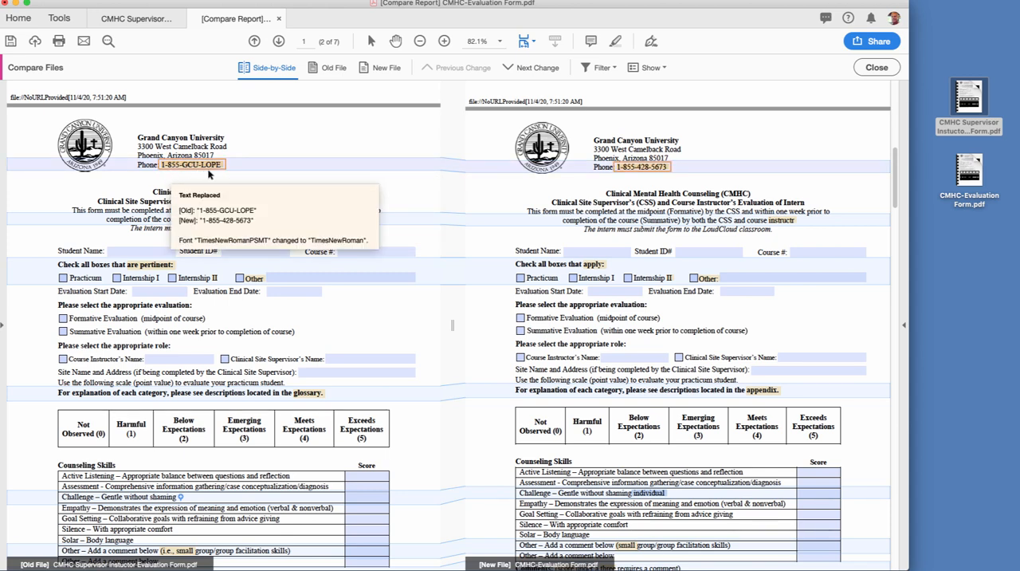
mouse_move(644, 175)
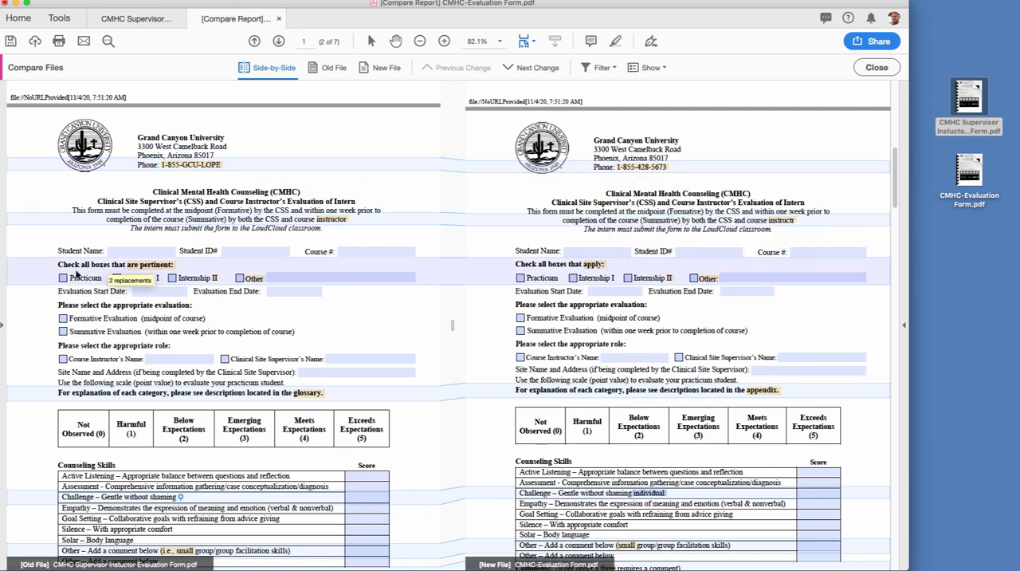
mouse_move(325, 228)
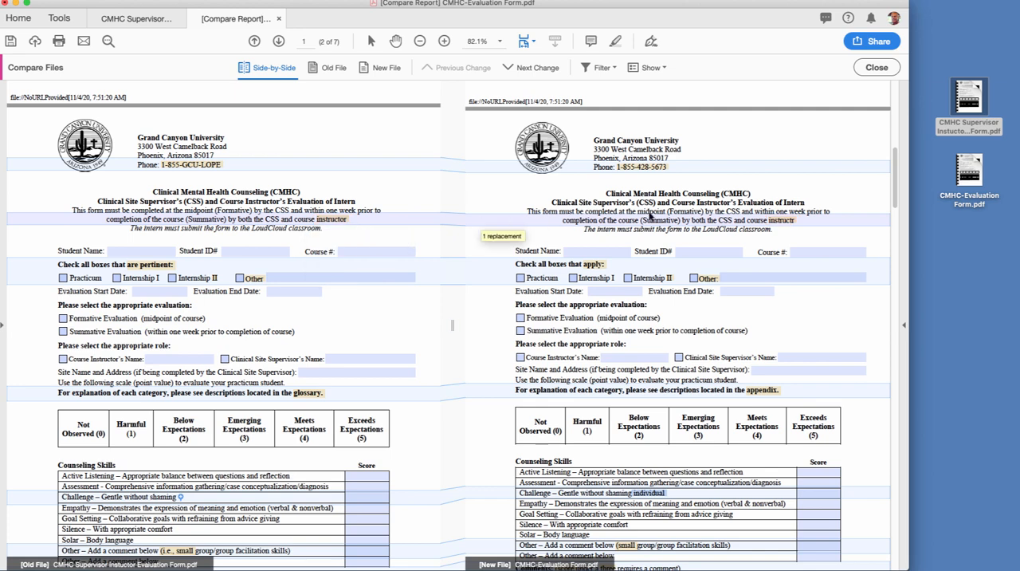
mouse_move(790, 227)
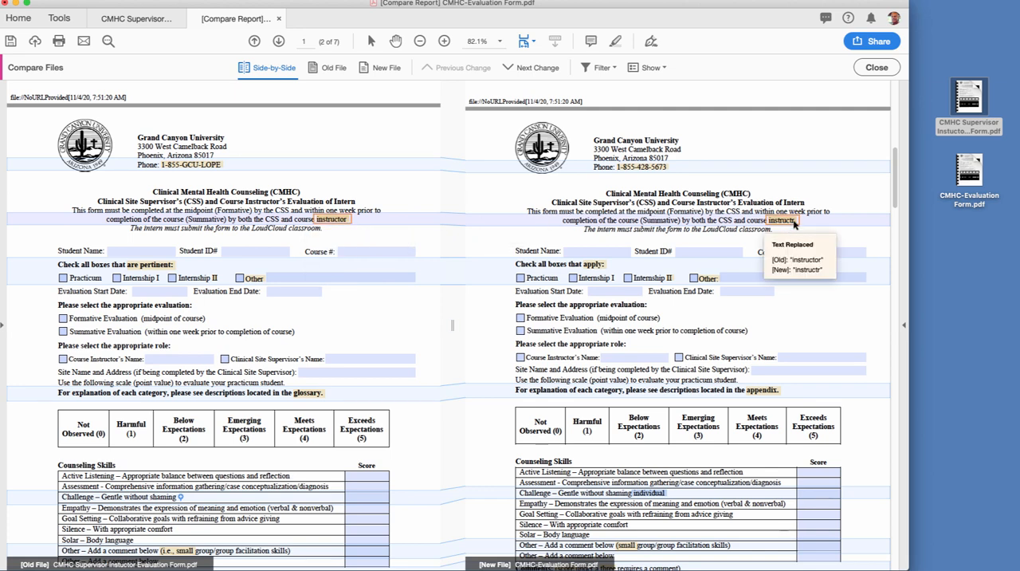
mouse_move(145, 274)
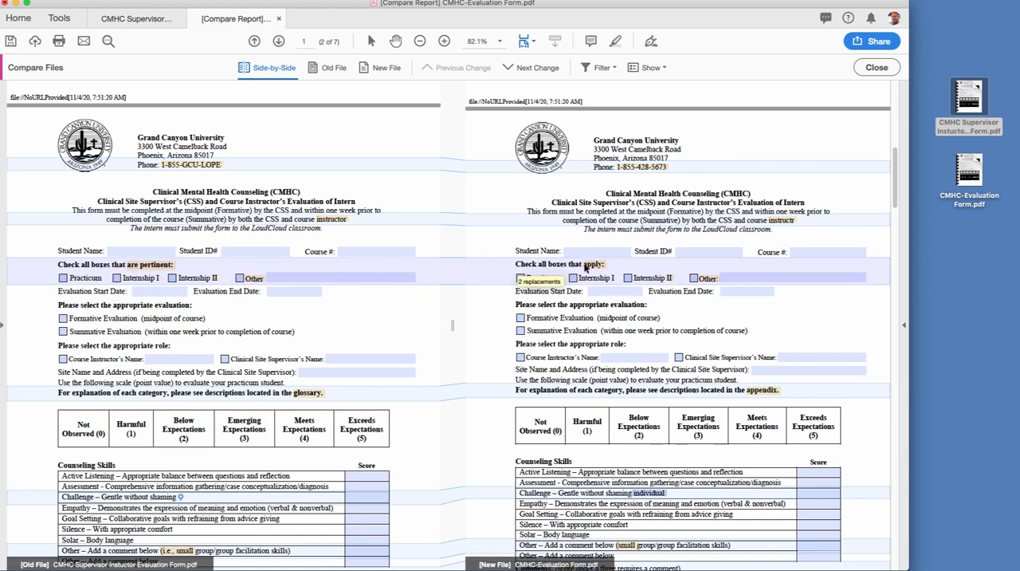
mouse_move(605, 265)
mouse_move(263, 287)
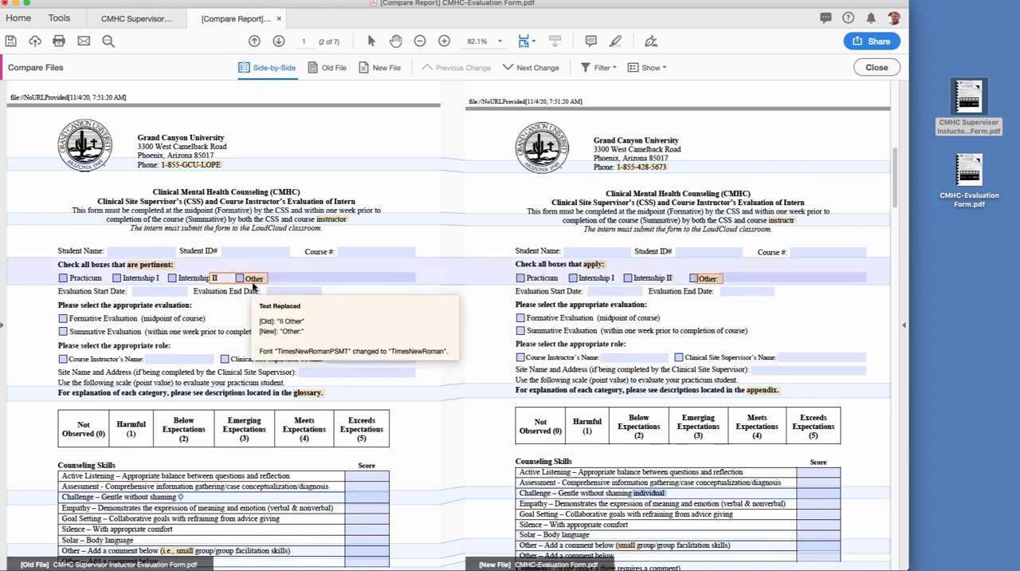
mouse_move(716, 285)
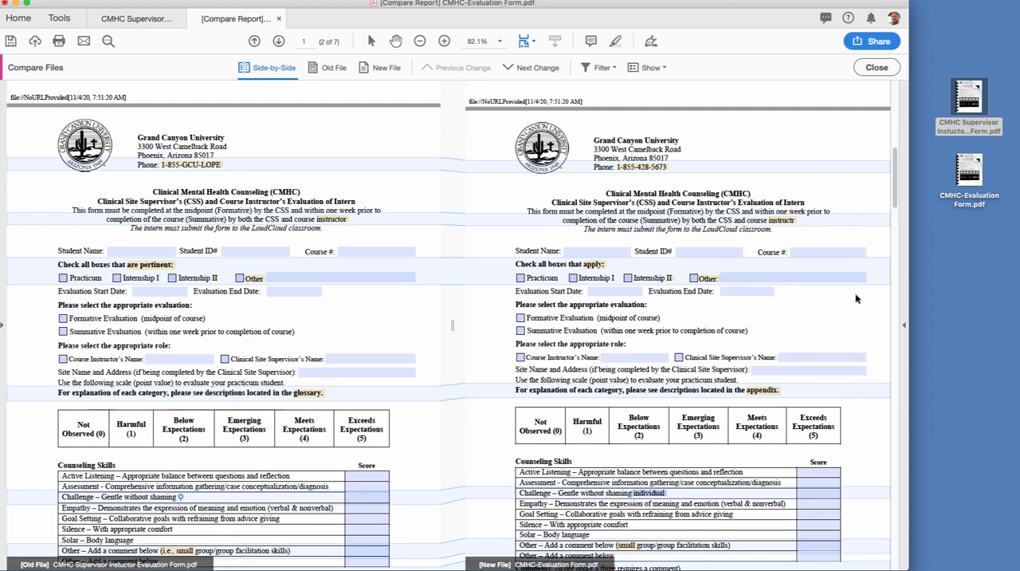
- Review the marked differences from the Counseling Skills table through the following pages and return to the comparison summary
drag(901, 174, 899, 200)
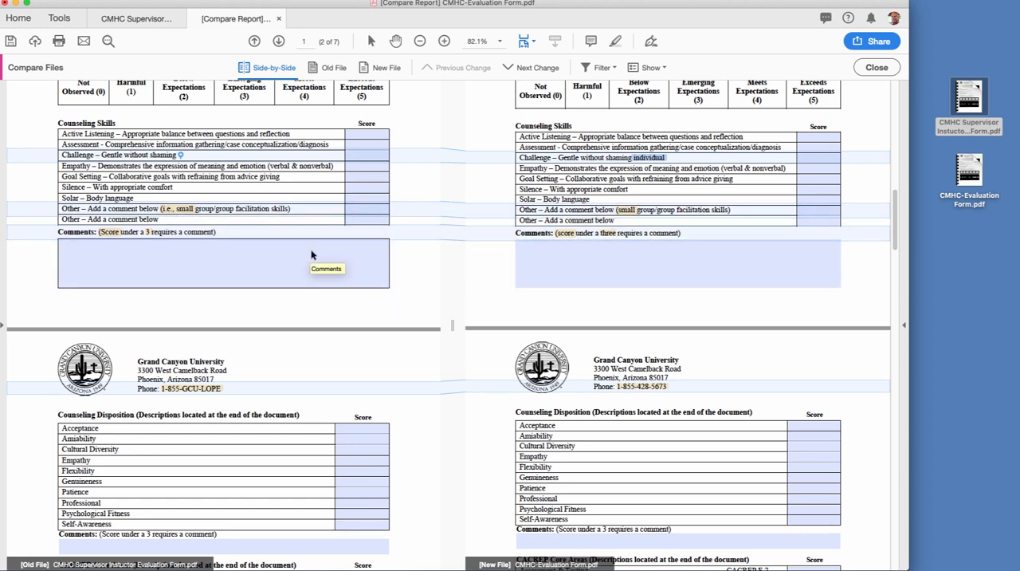
mouse_move(198, 205)
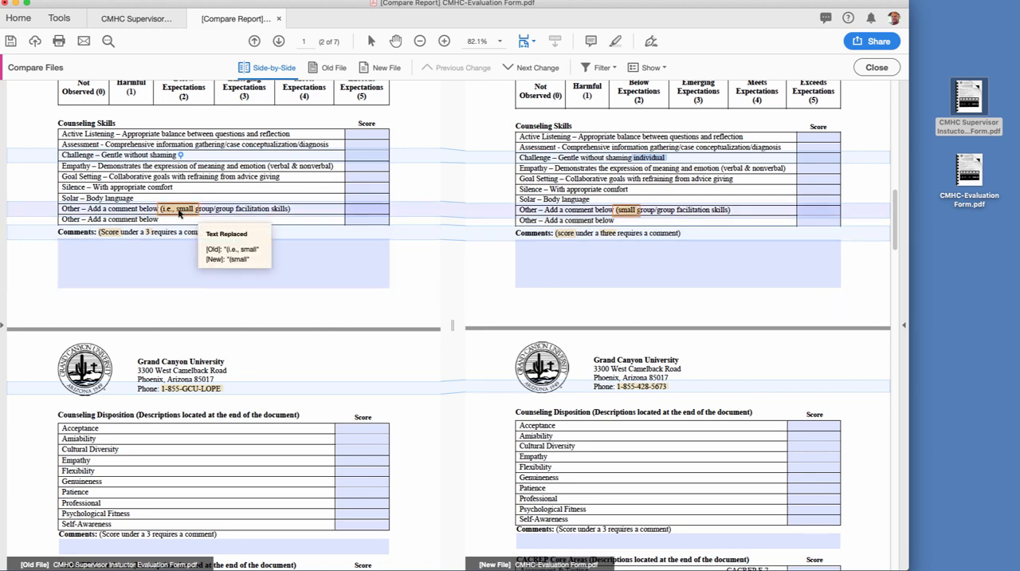
scroll(481, 375, down, 1)
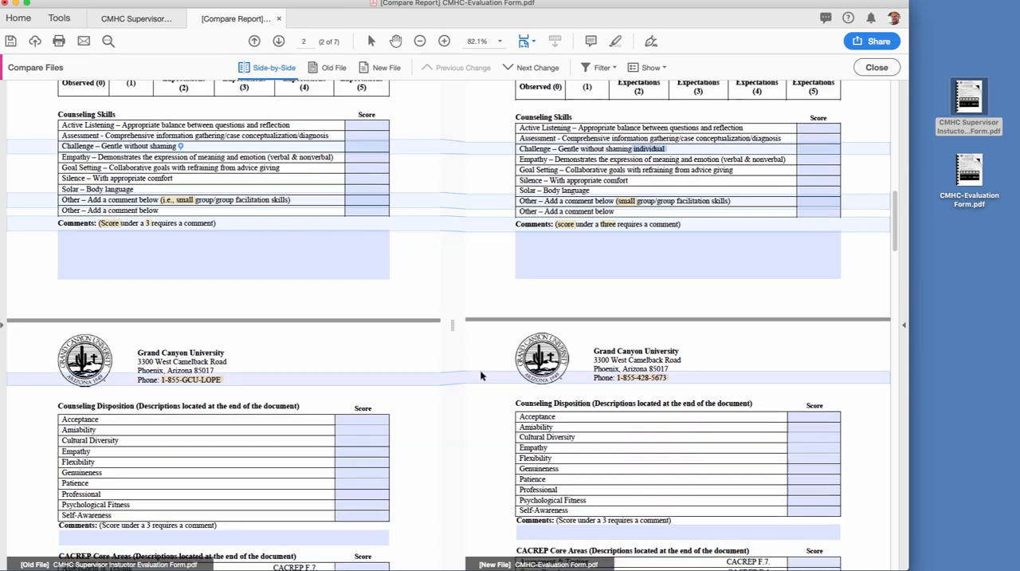
scroll(480, 374, down, 10)
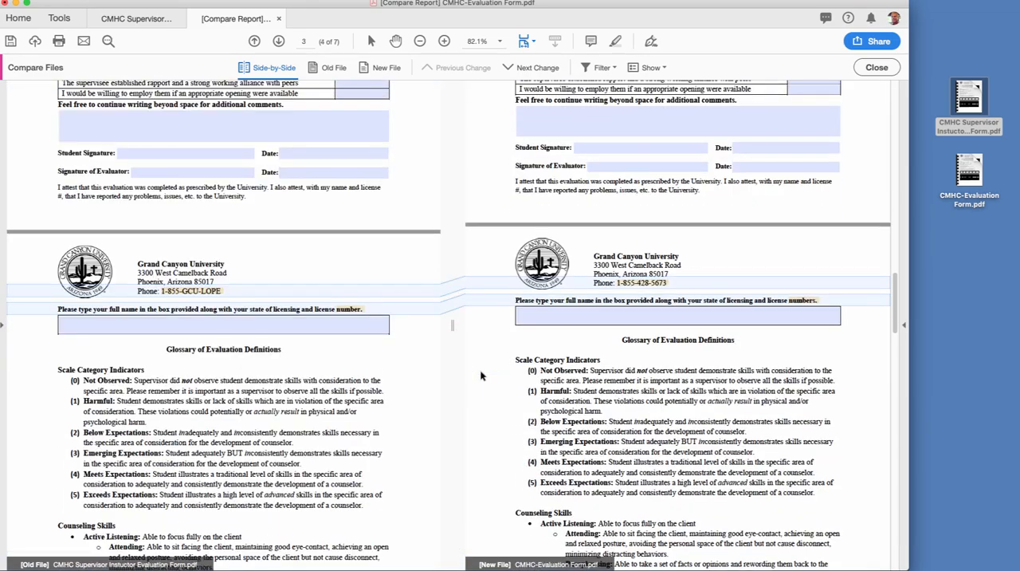
scroll(481, 374, down, 3)
scroll(481, 375, up, 20)
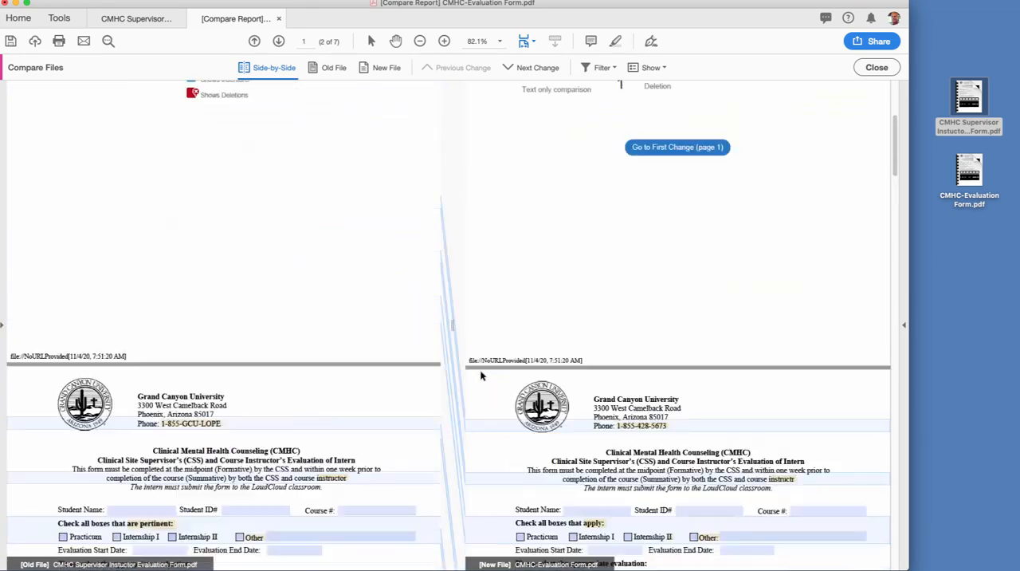
scroll(480, 375, up, 5)
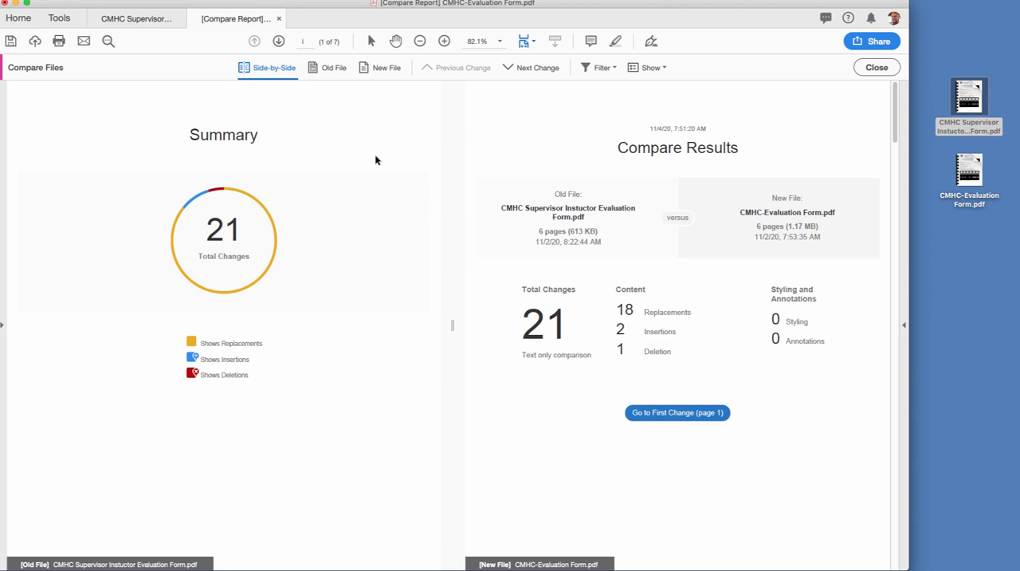
- Open the Stamps palette for the CMHC Supervisor Instuctor Evaluation Form and enlarge it to fit all the dynamic stamps
click(132, 18)
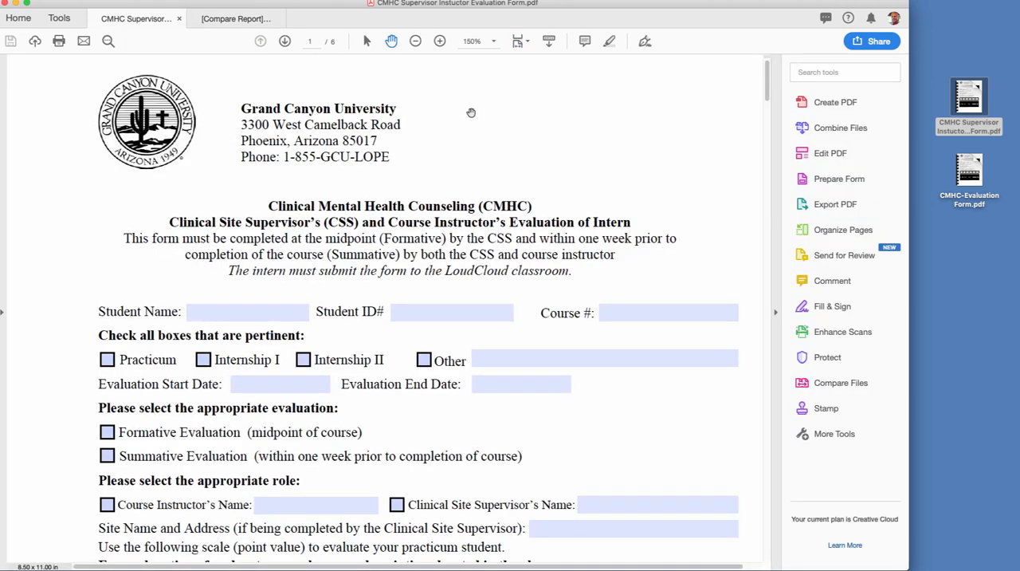
click(825, 409)
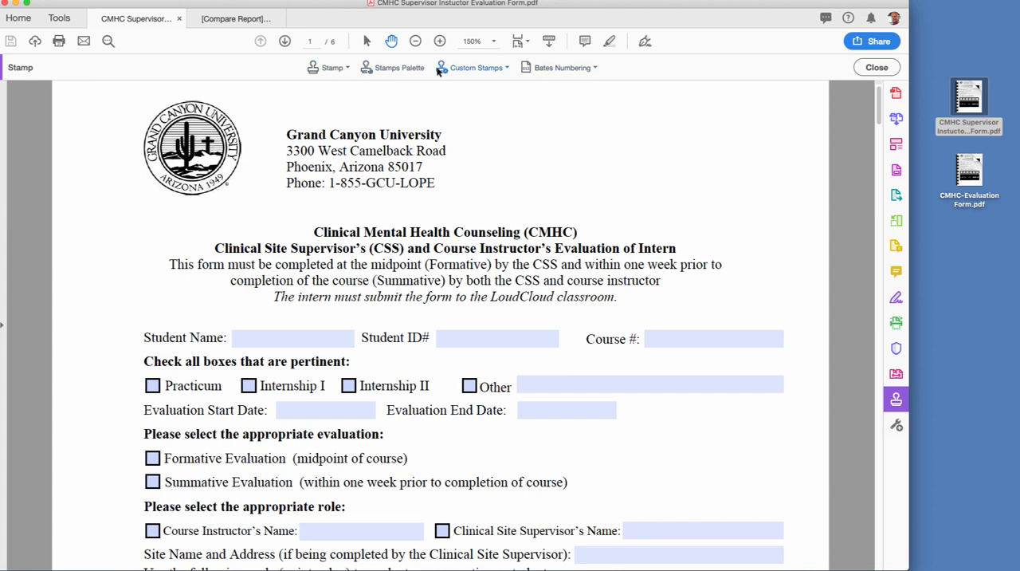
click(393, 70)
drag(155, 241, 152, 188)
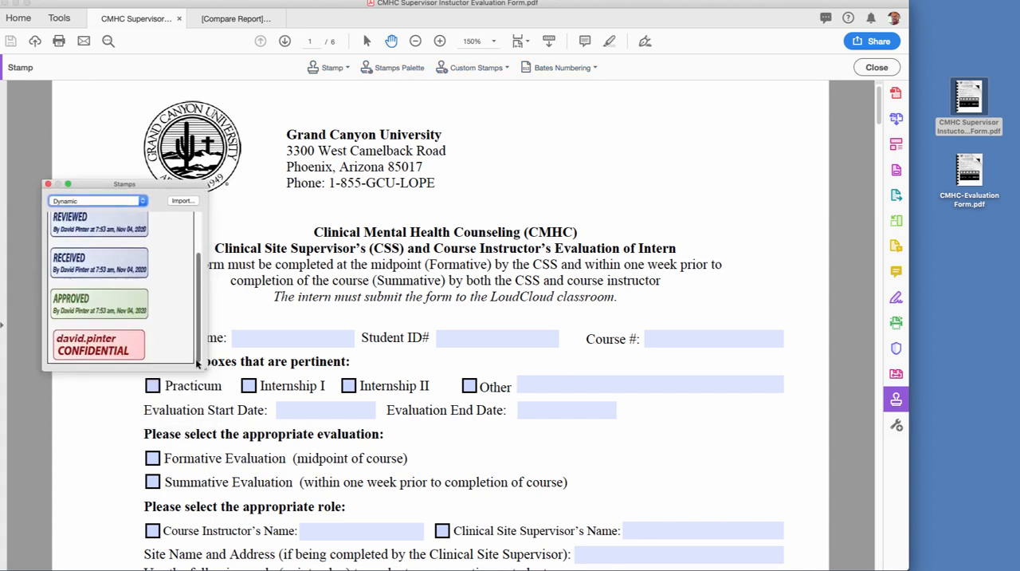
drag(192, 369, 206, 434)
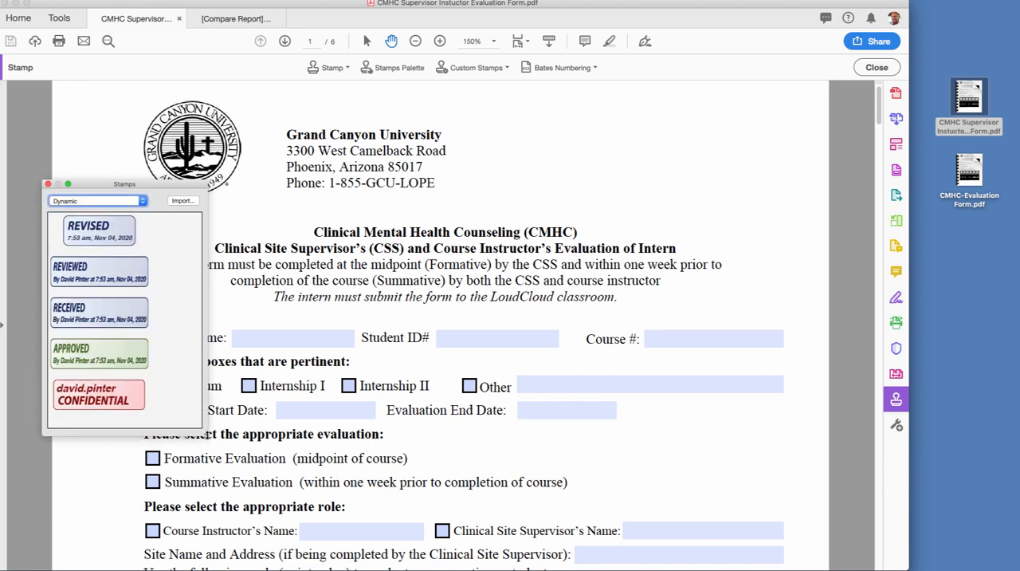
- Try placing and resizing the favorite APPROVED stamp in the blank area beside the university address, and delete it
click(144, 202)
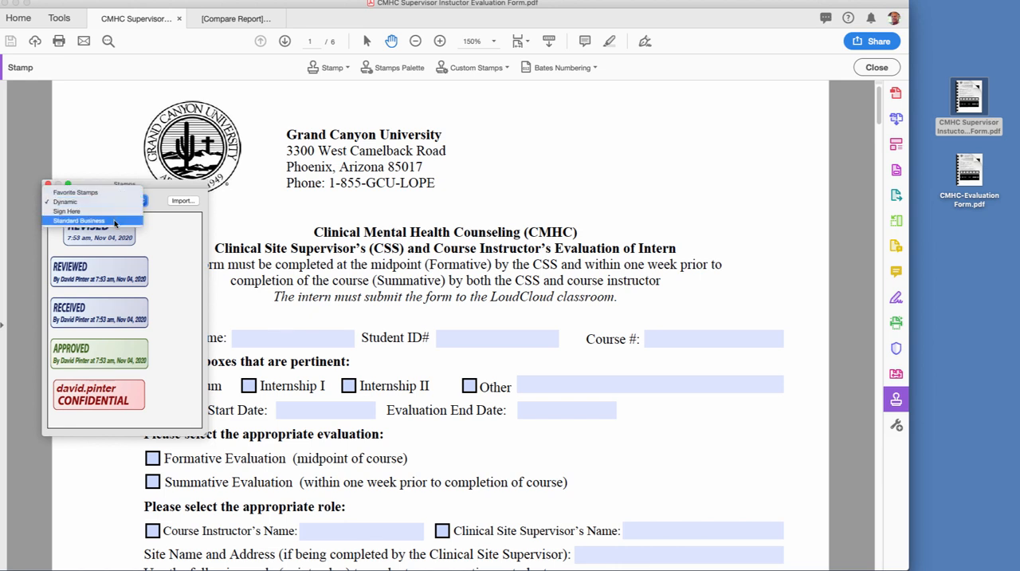
click(107, 201)
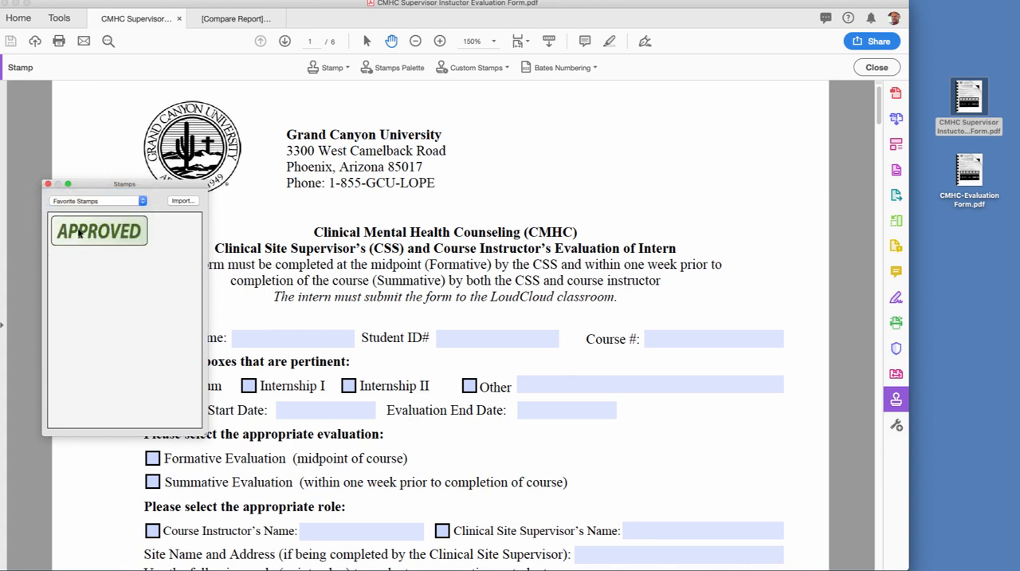
click(79, 232)
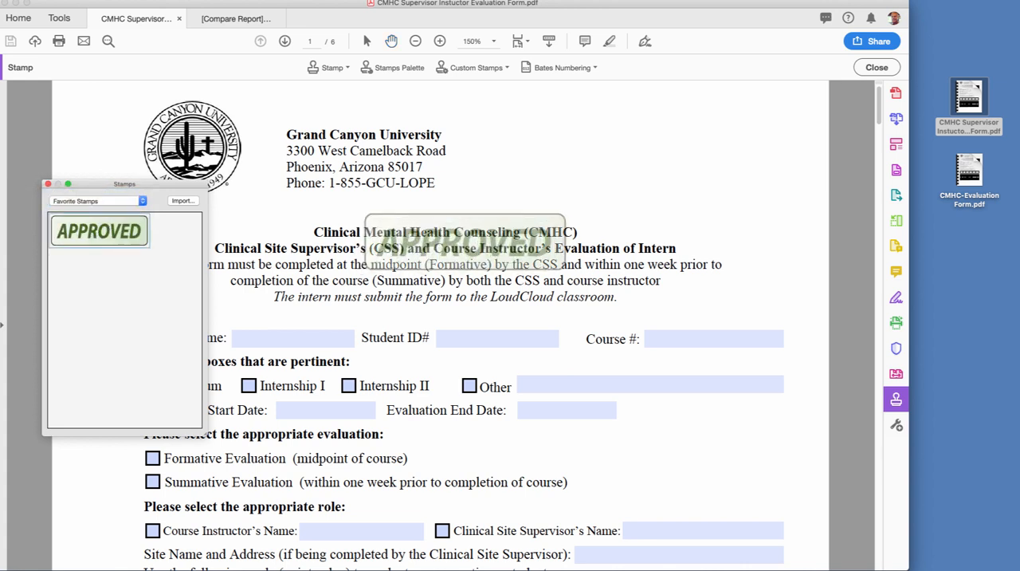
click(604, 150)
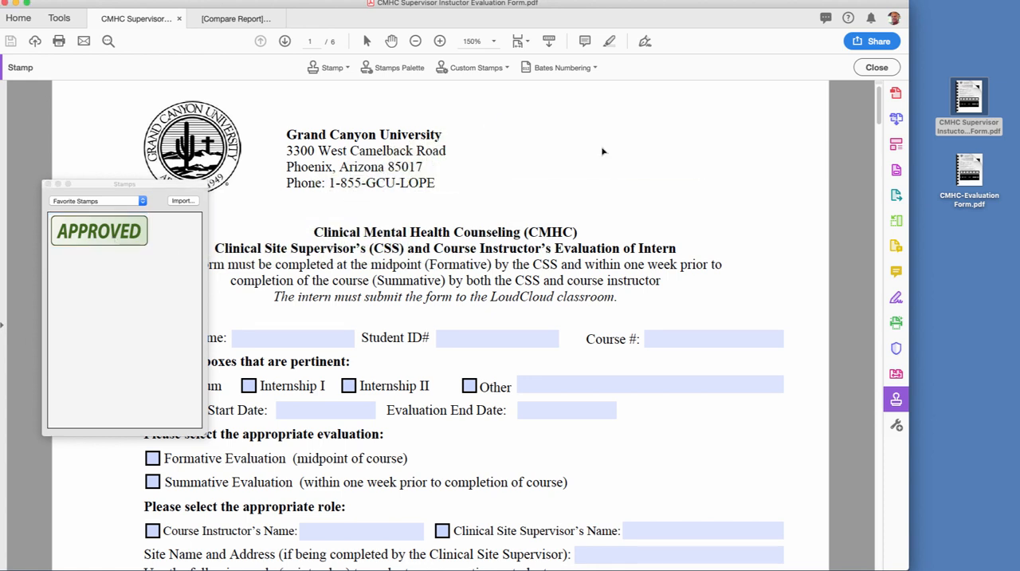
drag(604, 149, 529, 145)
drag(636, 180, 727, 241)
key(Delete)
- Try placing the INITIAL HERE stamp from the Sign Here category beside the Evaluation End Date field, and delete it
click(141, 201)
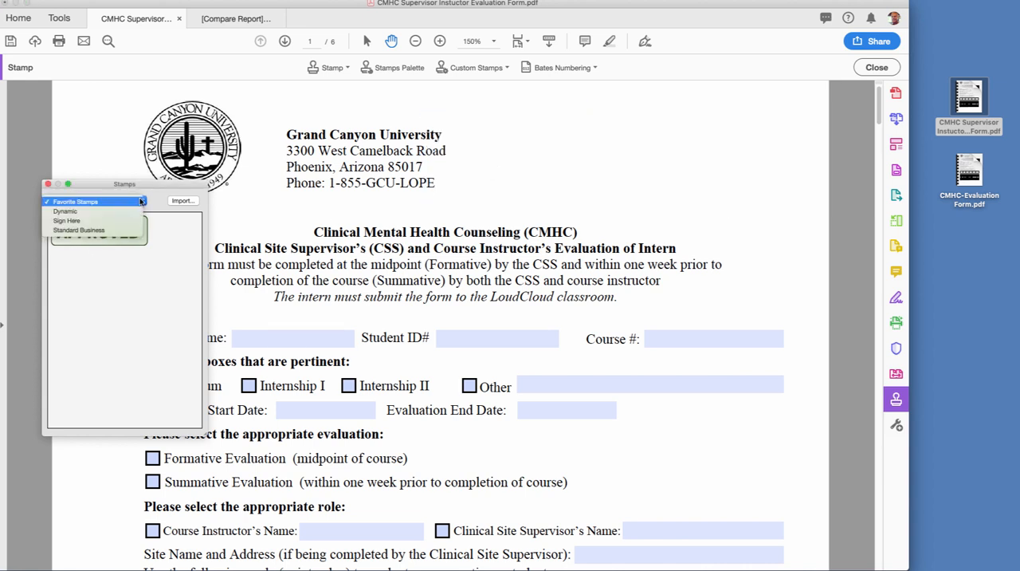
click(109, 222)
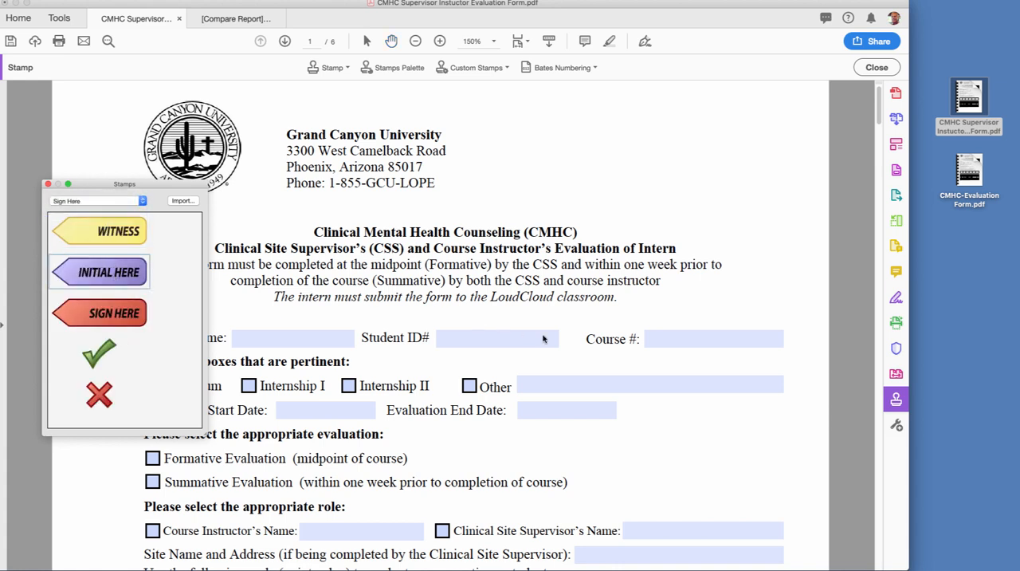
click(683, 416)
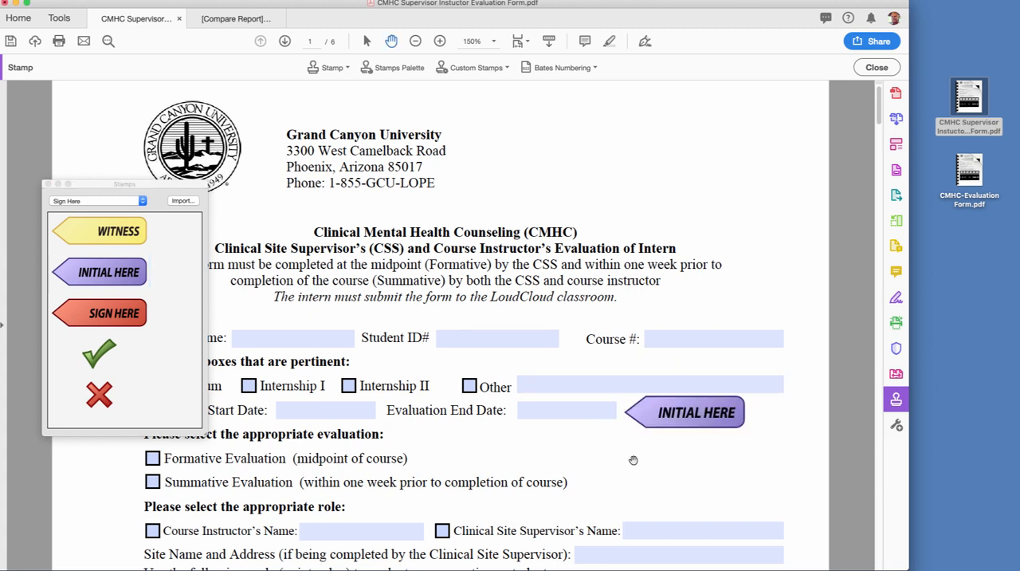
click(691, 417)
key(Delete)
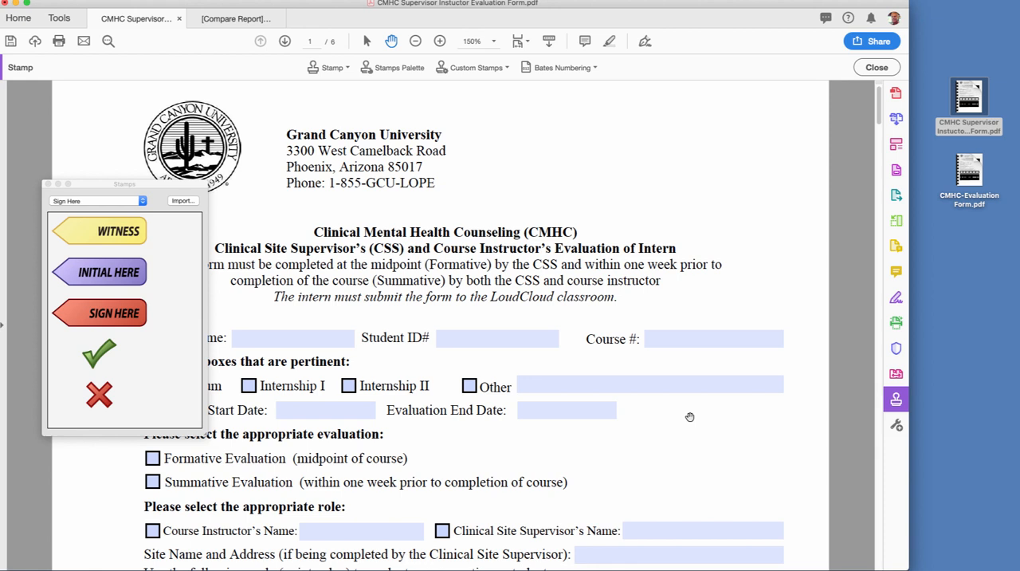
- Place the custom COMPARISON ERRORS FOUND stamp from the Standard Business category in the blank area beside the university address
click(143, 202)
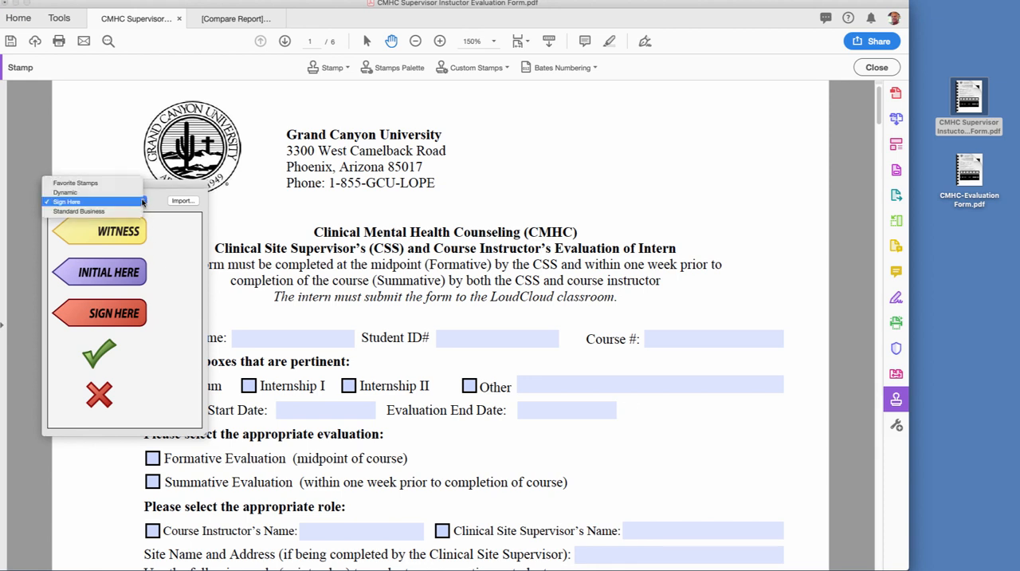
click(140, 209)
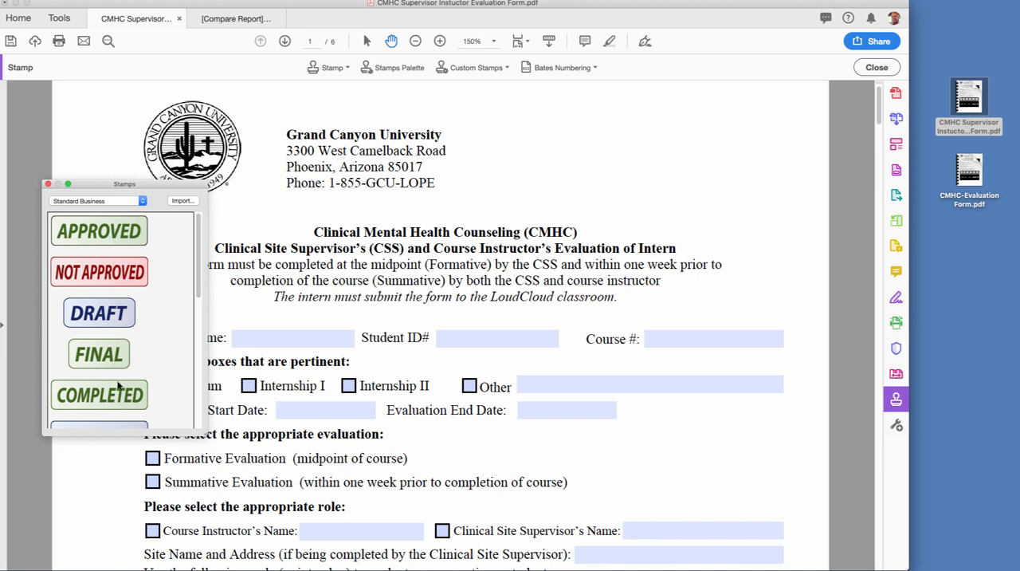
drag(198, 227, 221, 390)
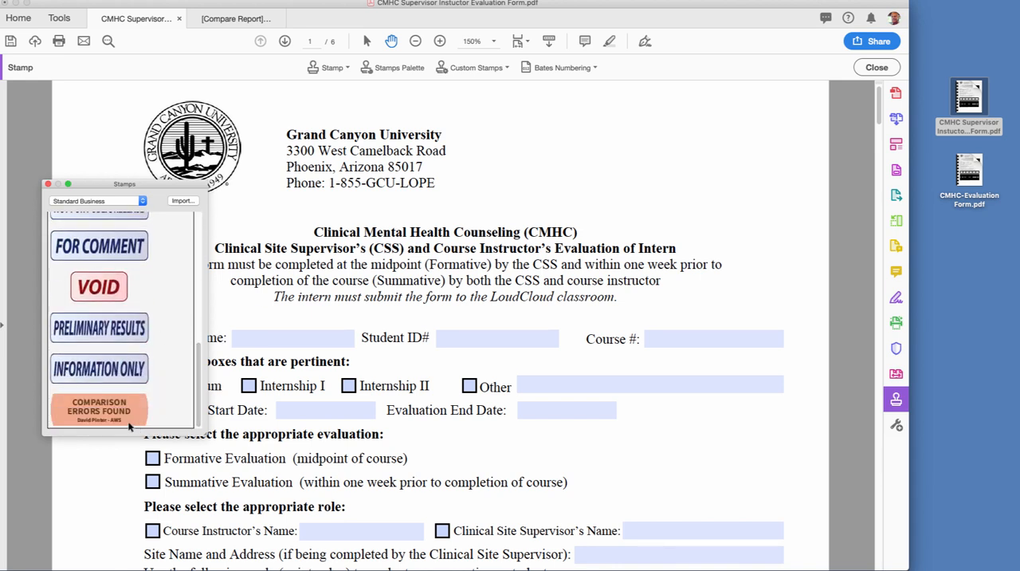
click(106, 413)
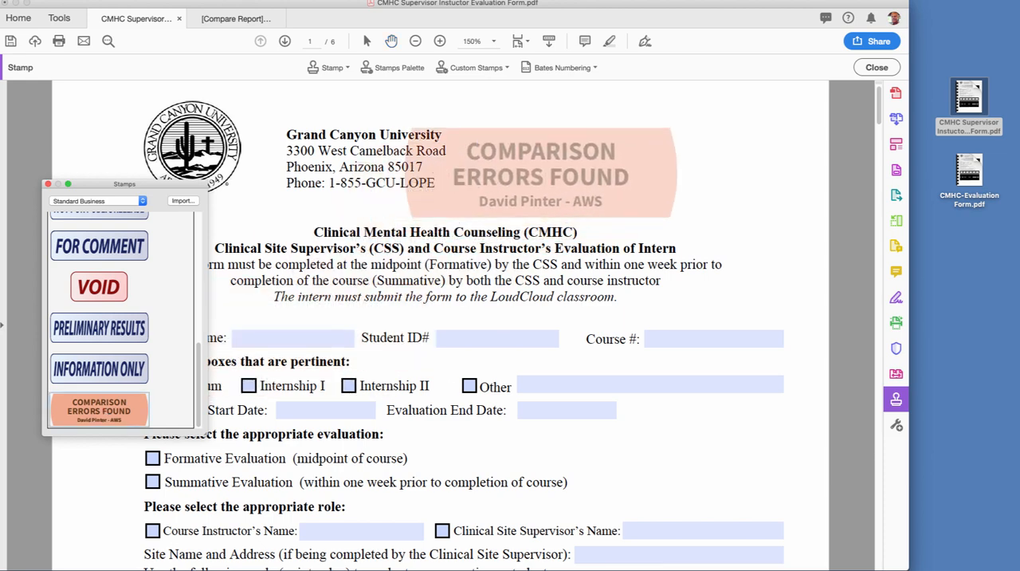
click(611, 157)
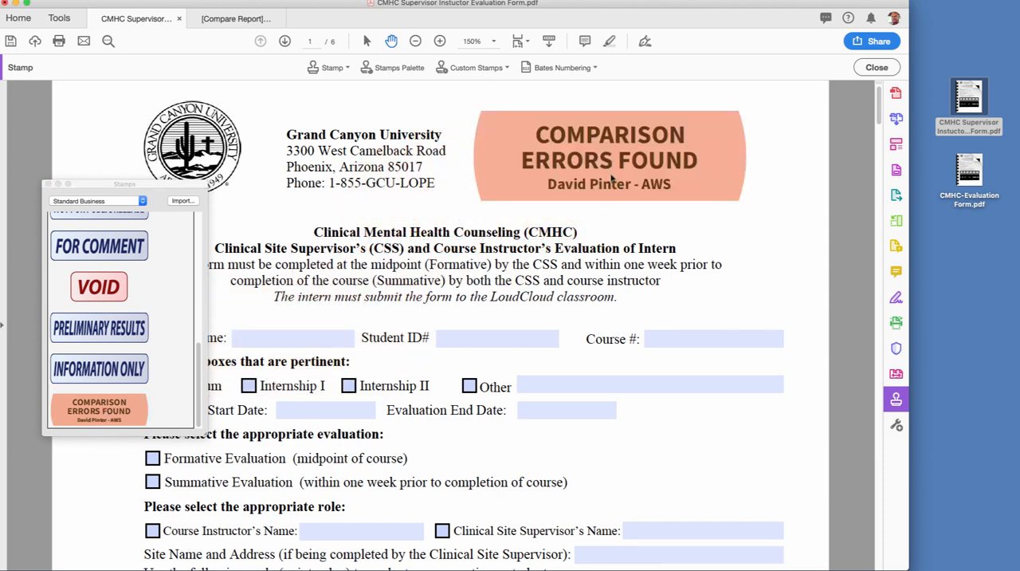
- Reposition the COMPARISON ERRORS FOUND stamp in the page header so that it sits clear of the university address
drag(615, 179, 563, 179)
click(806, 175)
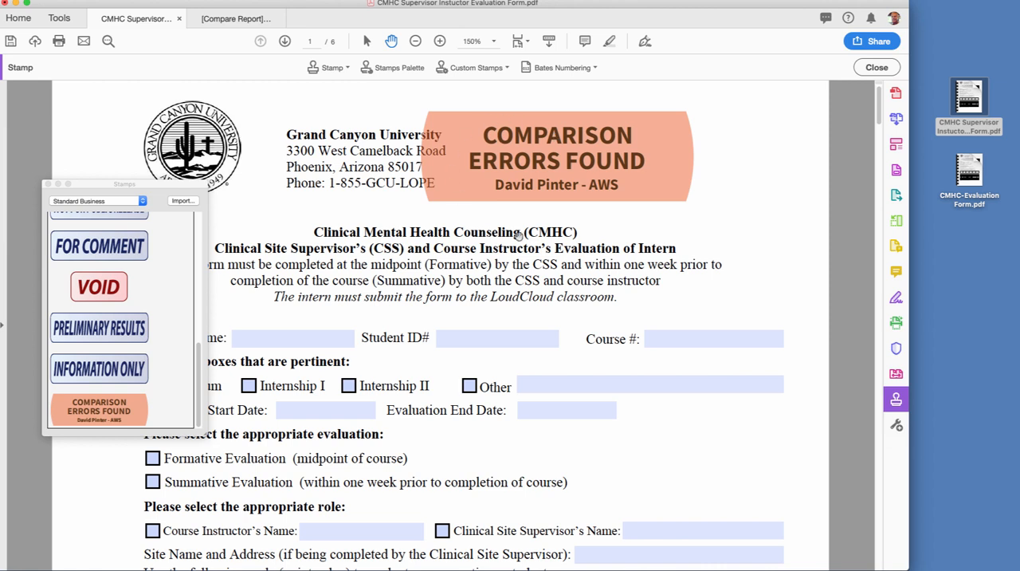
drag(545, 158, 602, 155)
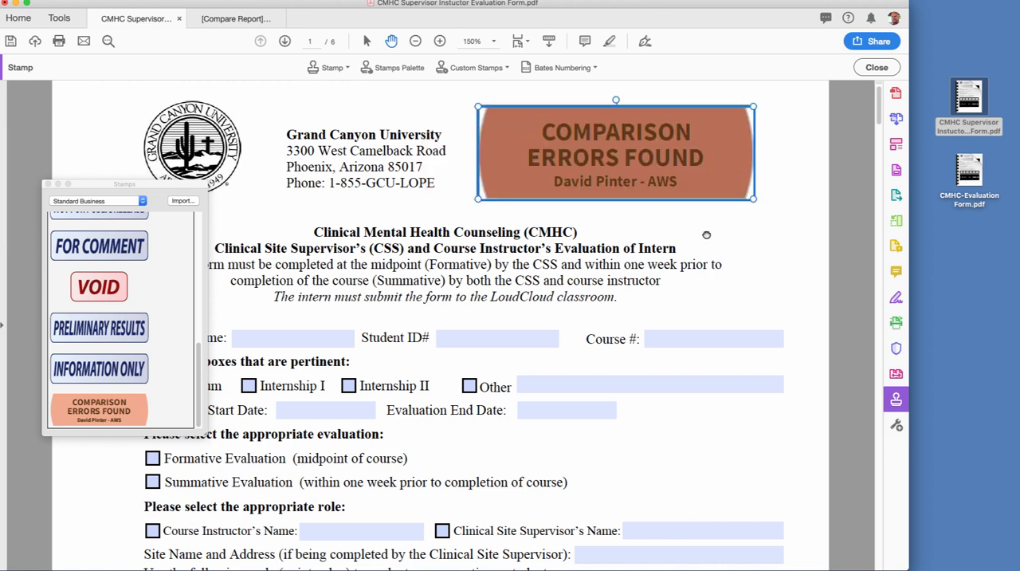